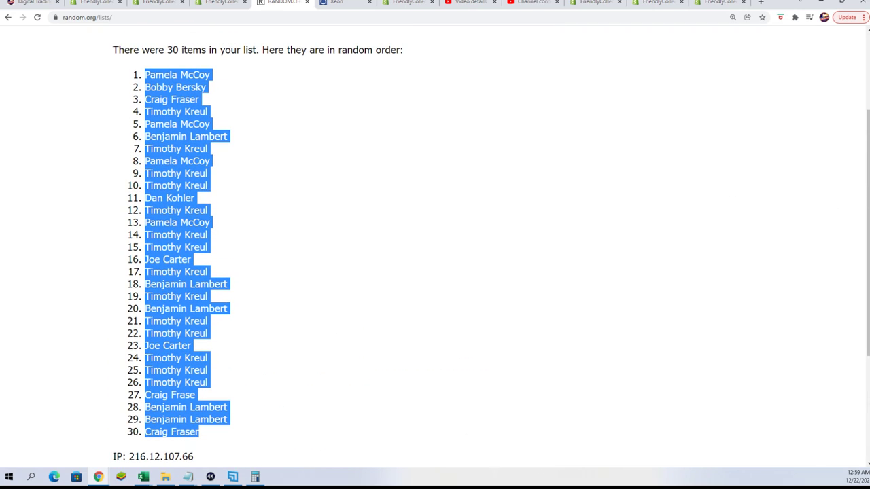
Switch to the Excel workbook and paste the copied randomized owner list as Text into the Owners column, starting at A2
{"action": "key", "text": "alt+Tab"}
{"action": "left_click_drag", "start_coordinate": [303, 105], "coordinate": [363, 1]}
{"action": "left_click", "coordinate": [294, 114]}
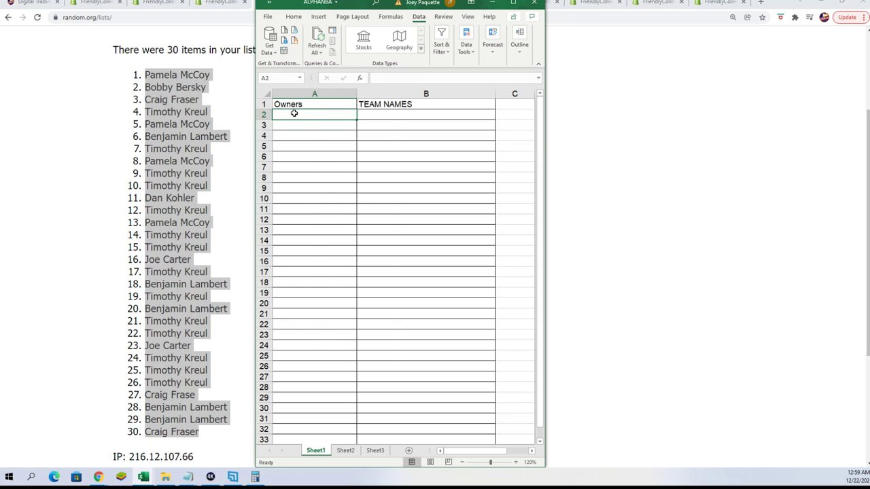
{"action": "right_click", "coordinate": [294, 114]}
{"action": "left_click", "coordinate": [319, 173]}
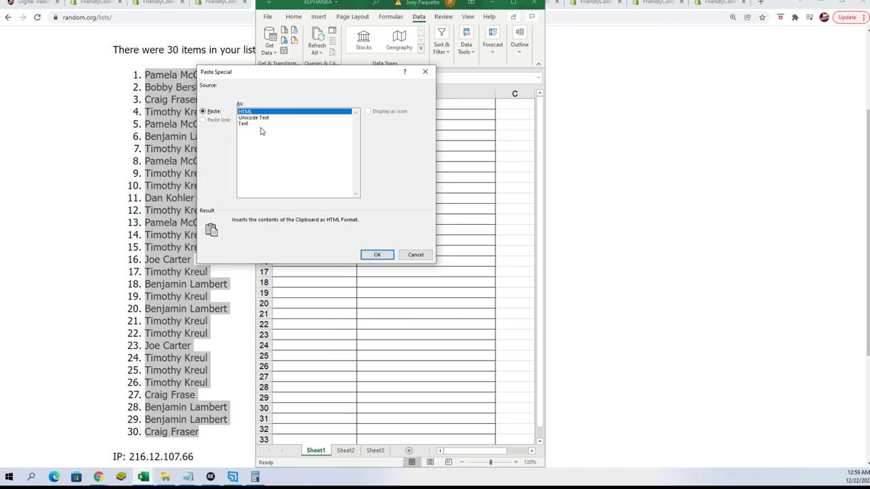
{"action": "left_click", "coordinate": [246, 124]}
{"action": "left_click", "coordinate": [377, 255]}
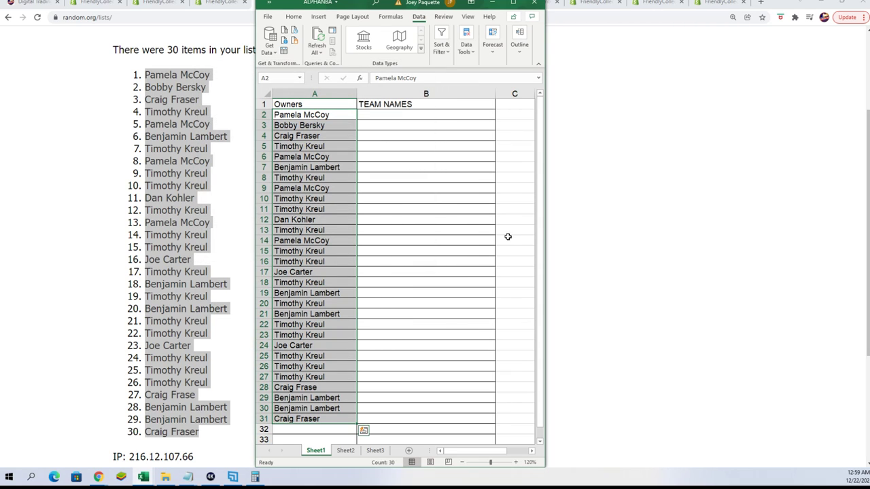
Move the workbook window clear of the randomized list and open a blank List Randomizer form on RANDOM.ORG
{"action": "left_click", "coordinate": [381, 117]}
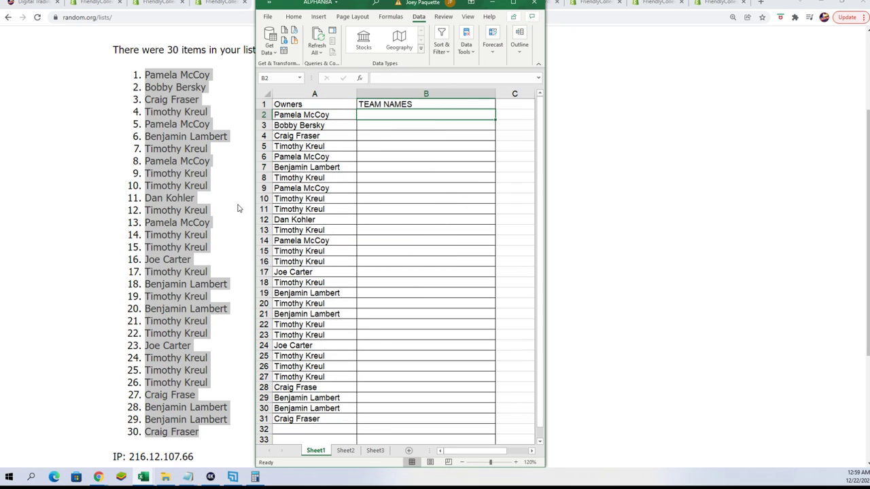
{"action": "left_click_drag", "start_coordinate": [362, 3], "coordinate": [483, 3]}
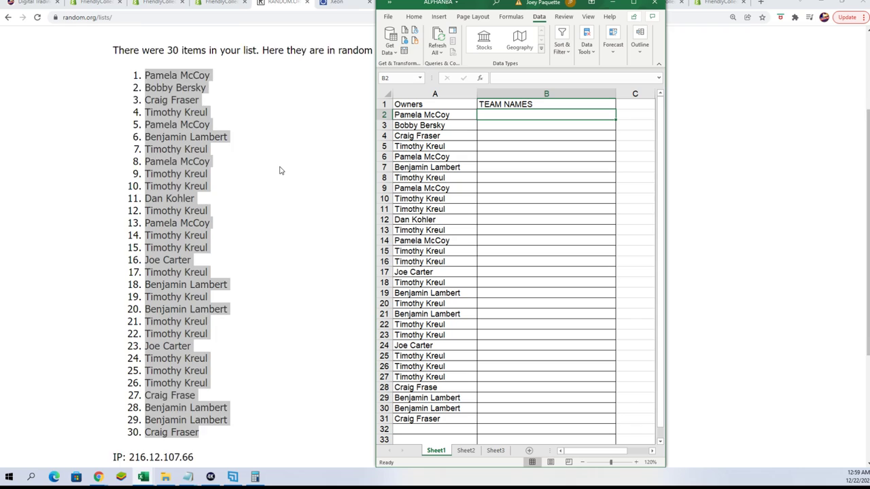
{"action": "scroll", "coordinate": [278, 169], "scroll_direction": "up", "scroll_amount": 3}
{"action": "mouse_move", "coordinate": [303, 55]}
{"action": "left_click", "coordinate": [304, 71]}
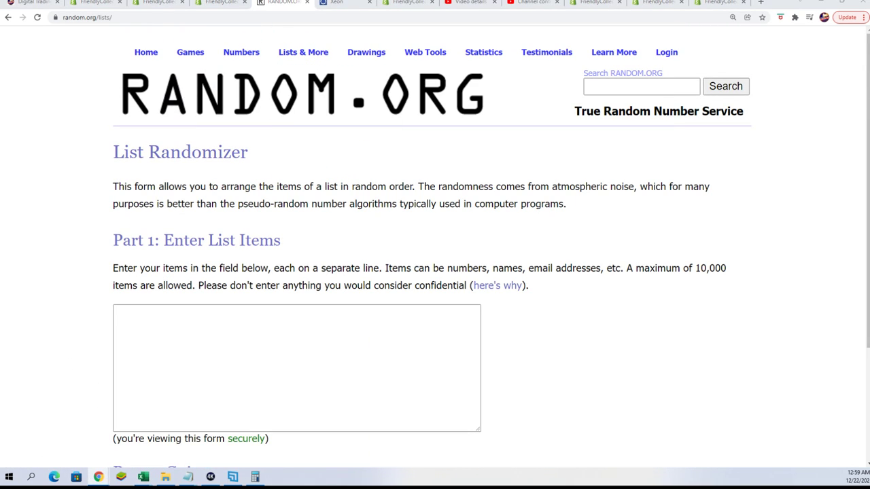
Copy the team names from Atlanta Hawks to Washington Wizards in the Notepad file and paste them into the List Randomizer's items field
{"action": "key", "text": "alt+Tab"}
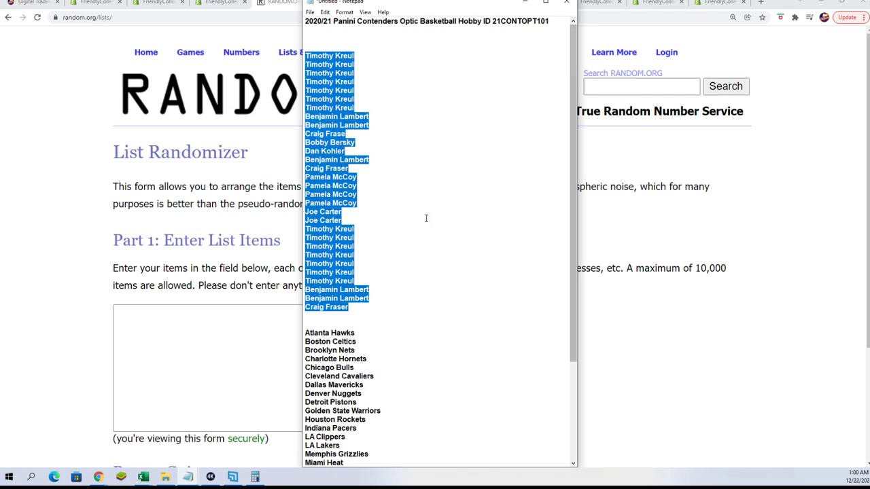
{"action": "scroll", "coordinate": [381, 393], "scroll_direction": "down", "scroll_amount": 5}
{"action": "left_click_drag", "start_coordinate": [381, 452], "coordinate": [309, 204]}
{"action": "right_click", "coordinate": [330, 212]}
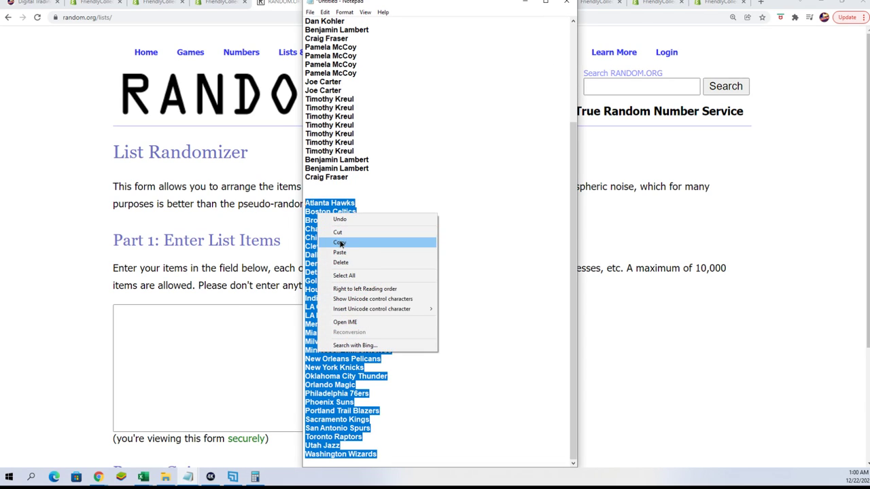
{"action": "left_click", "coordinate": [343, 242]}
{"action": "left_click", "coordinate": [155, 317]}
{"action": "right_click", "coordinate": [170, 317]}
{"action": "left_click", "coordinate": [181, 387]}
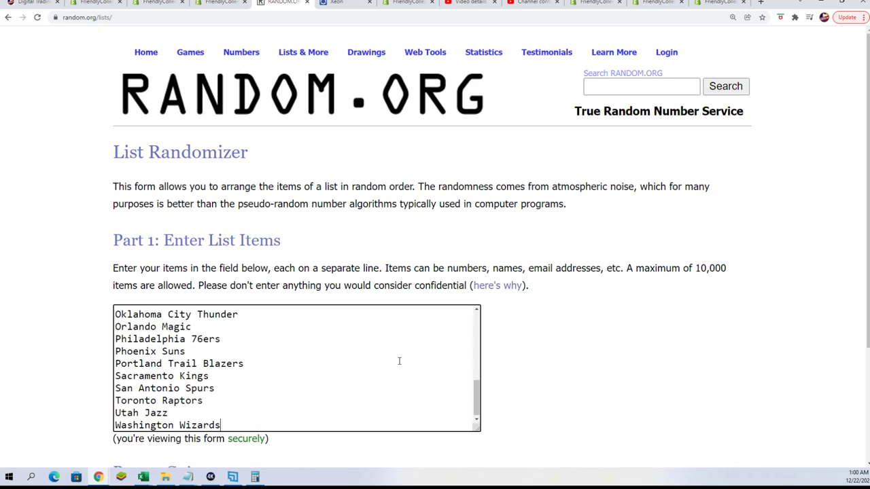
Randomize the team list seven times in total
{"action": "scroll", "coordinate": [441, 371], "scroll_direction": "down", "scroll_amount": 3}
{"action": "left_click", "coordinate": [144, 371]}
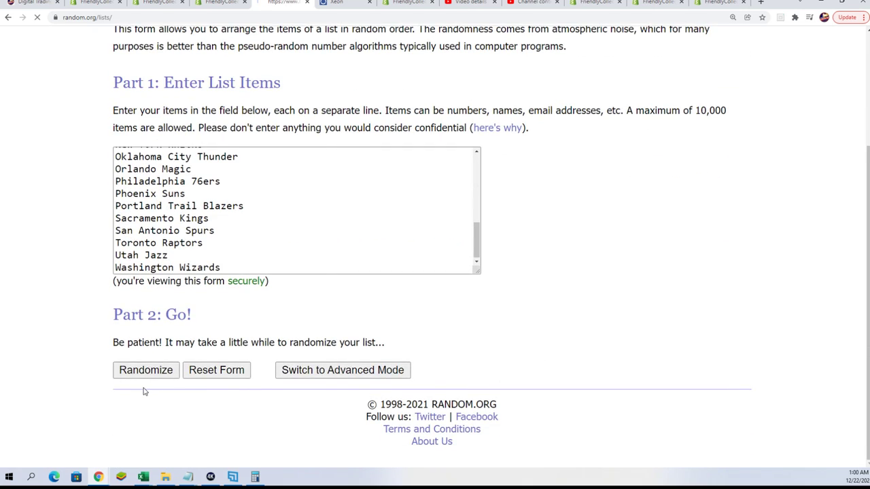
{"action": "scroll", "coordinate": [118, 399], "scroll_direction": "down", "scroll_amount": 3}
{"action": "left_click", "coordinate": [134, 372]}
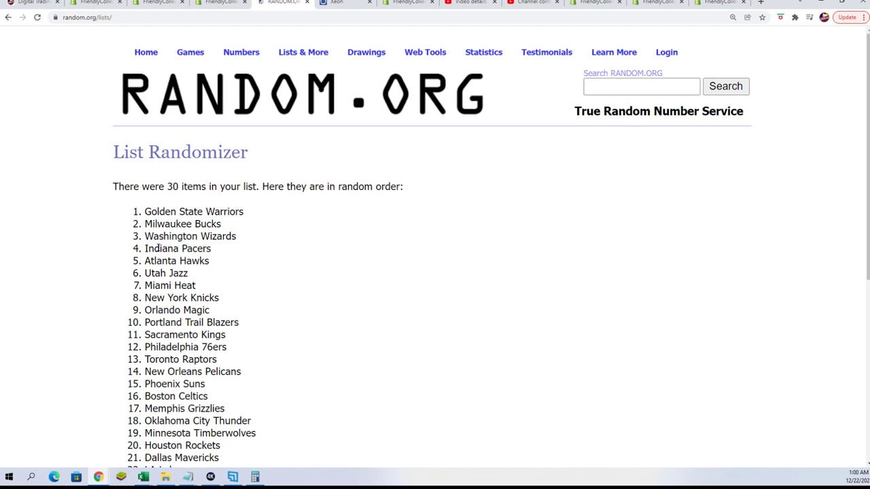
{"action": "scroll", "coordinate": [118, 373], "scroll_direction": "down", "scroll_amount": 3}
{"action": "left_click", "coordinate": [119, 373]}
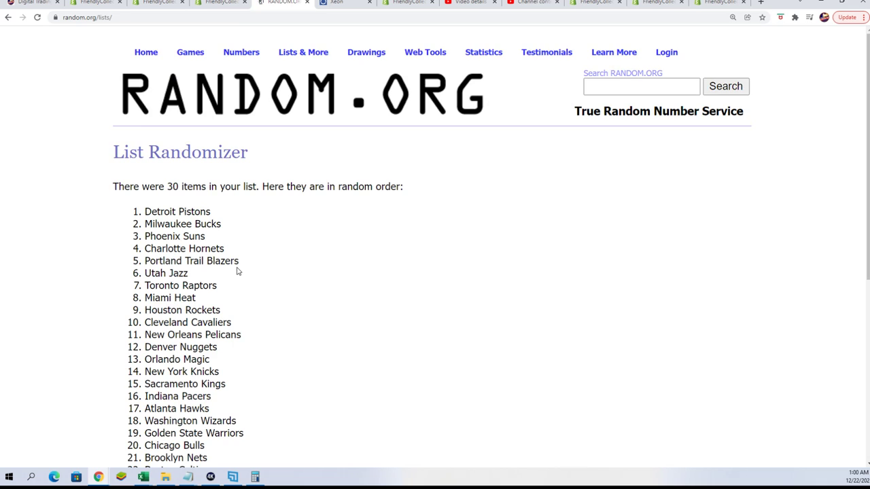
{"action": "scroll", "coordinate": [237, 269], "scroll_direction": "down", "scroll_amount": 3}
{"action": "left_click", "coordinate": [132, 368]}
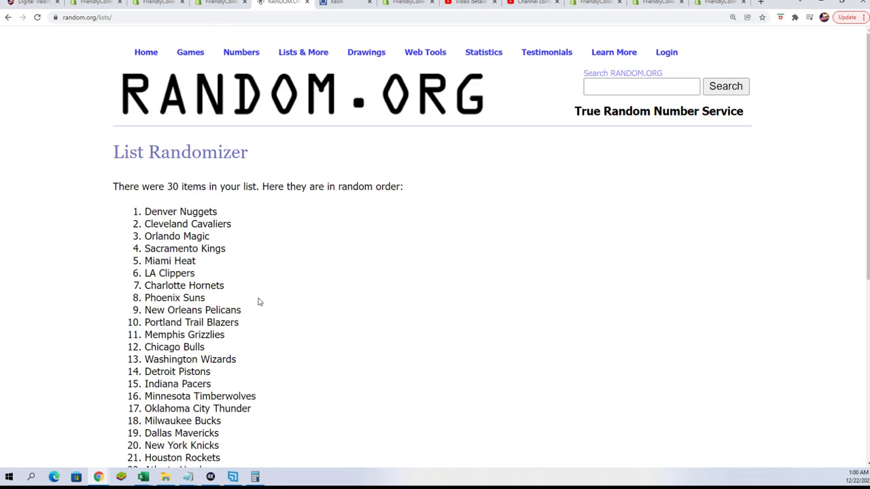
{"action": "scroll", "coordinate": [259, 301], "scroll_direction": "down", "scroll_amount": 3}
{"action": "left_click", "coordinate": [144, 370]}
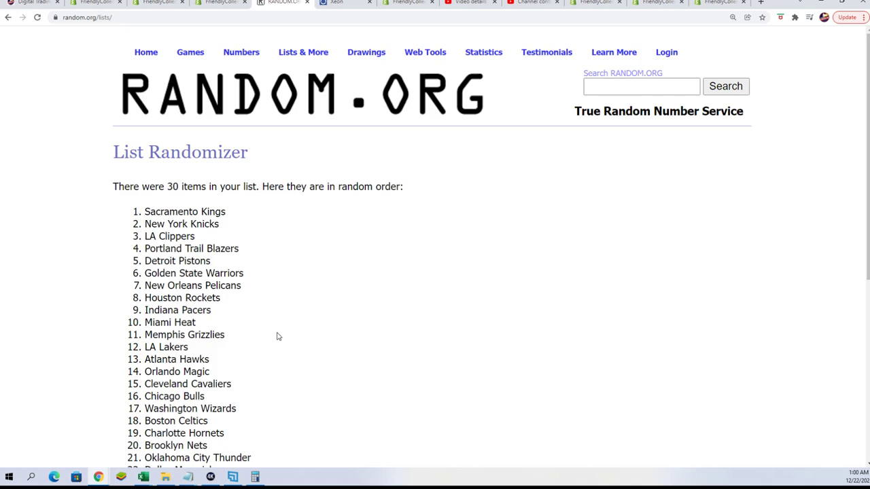
{"action": "scroll", "coordinate": [278, 336], "scroll_direction": "down", "scroll_amount": 3}
{"action": "left_click", "coordinate": [134, 374]}
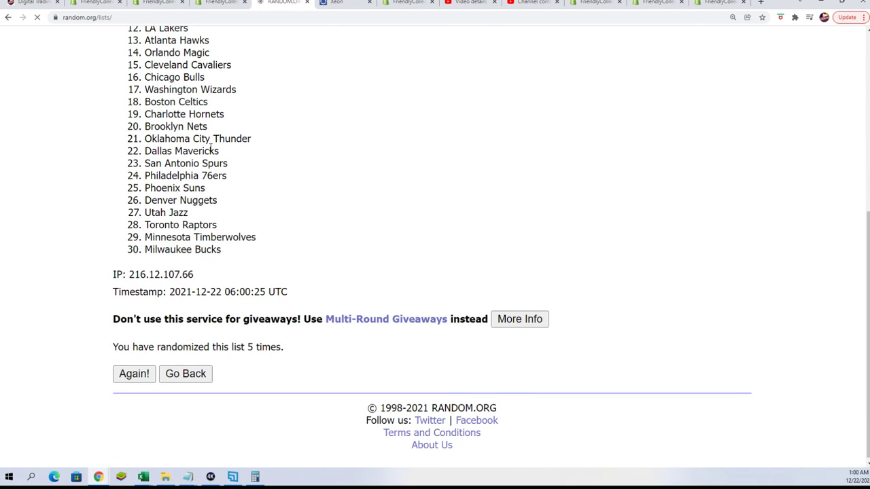
{"action": "scroll", "coordinate": [258, 306], "scroll_direction": "down", "scroll_amount": 3}
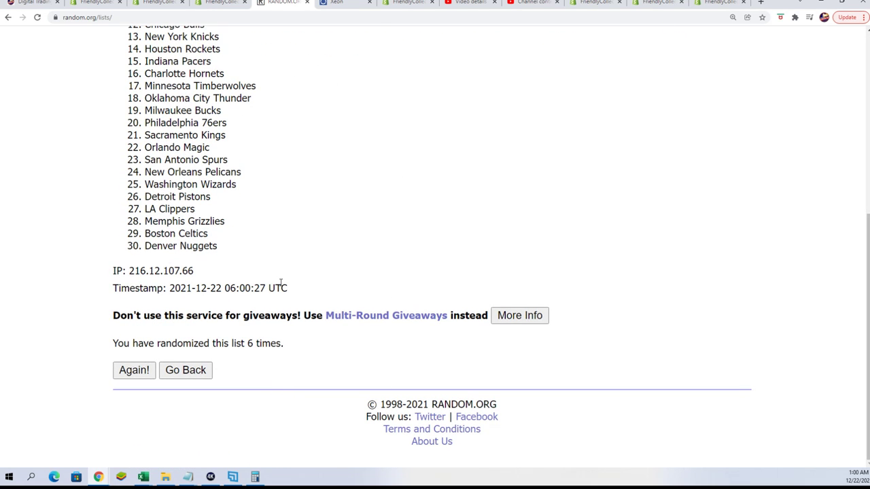
{"action": "left_click", "coordinate": [136, 368]}
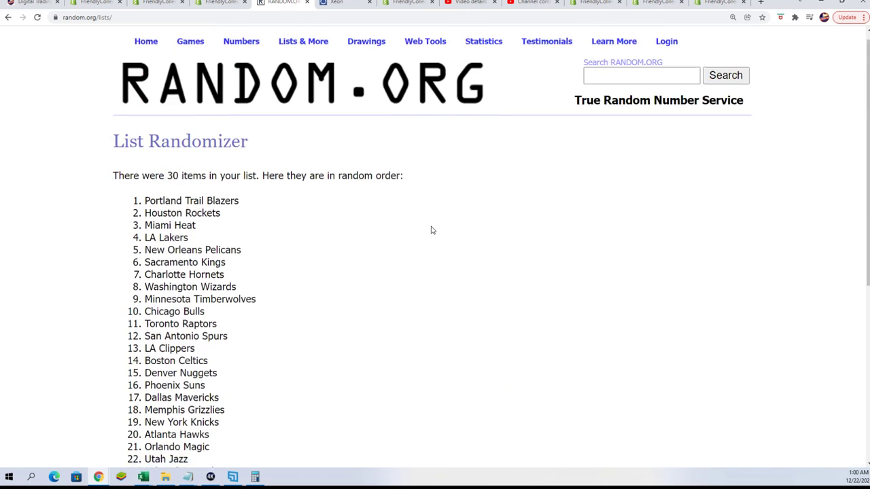
Copy all 30 randomized team names, from Portland Trail Blazers to Oklahoma City Thunder
{"action": "scroll", "coordinate": [431, 231], "scroll_direction": "down", "scroll_amount": 3}
{"action": "left_click_drag", "start_coordinate": [145, 80], "coordinate": [249, 413]}
{"action": "right_click", "coordinate": [187, 343]}
{"action": "left_click", "coordinate": [204, 348]}
{"action": "scroll", "coordinate": [286, 394], "scroll_direction": "down", "scroll_amount": 2}
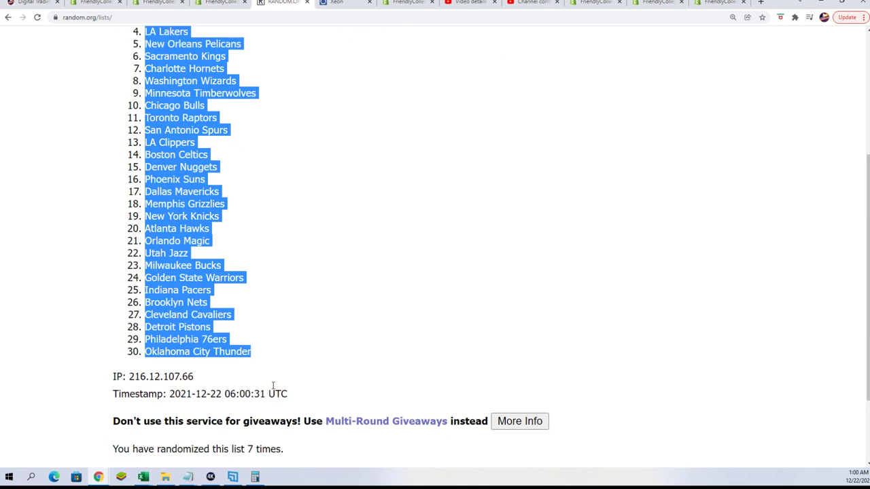
{"action": "scroll", "coordinate": [343, 421], "scroll_direction": "up", "scroll_amount": 1}
{"action": "scroll", "coordinate": [323, 393], "scroll_direction": "up", "scroll_amount": 1}
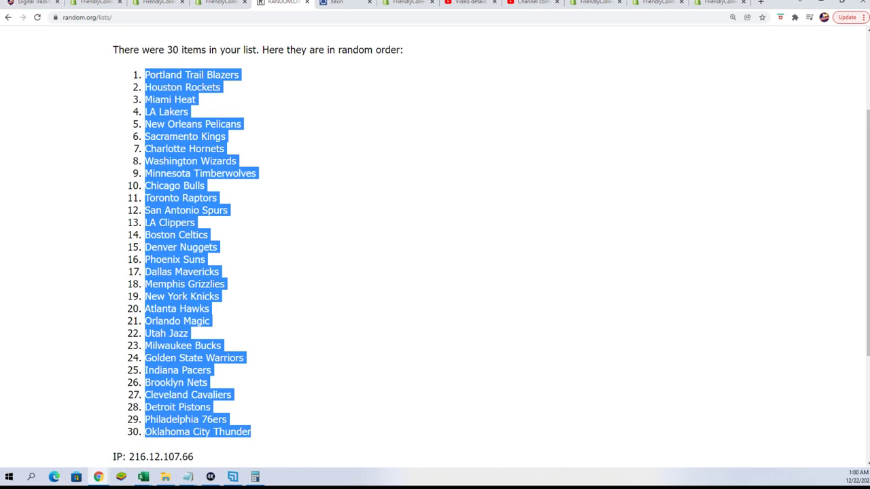
Paste the copied team list into the Excel sheet as Text from B2 under TEAM NAMES, and narrow column A slightly
{"action": "key", "text": "alt+Tab"}
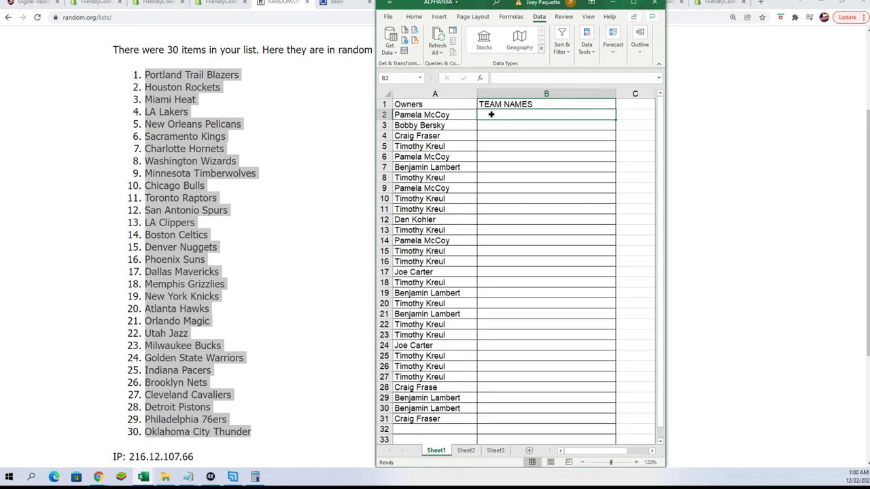
{"action": "right_click", "coordinate": [491, 114]}
{"action": "left_click", "coordinate": [519, 176]}
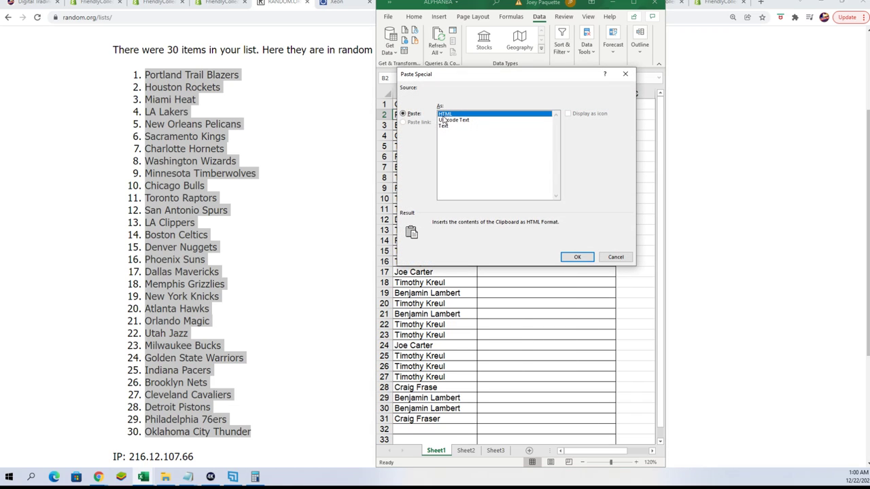
{"action": "left_click", "coordinate": [443, 126]}
{"action": "left_click", "coordinate": [577, 257]}
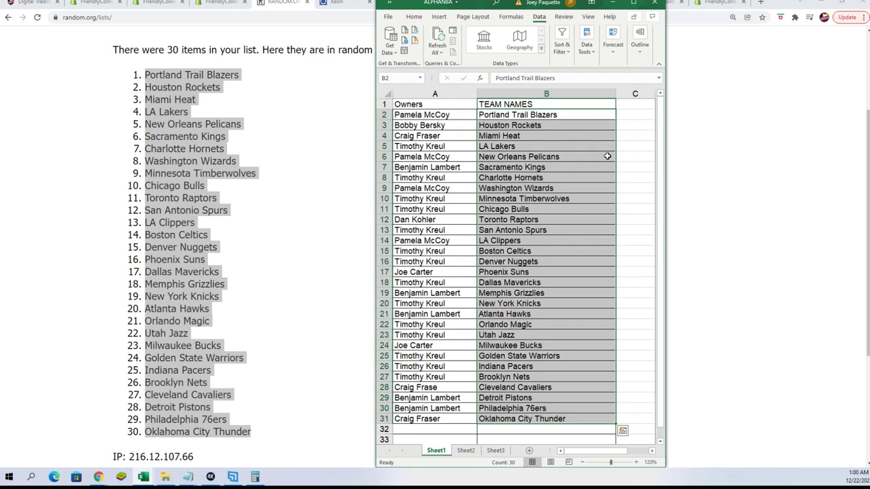
{"action": "left_click_drag", "start_coordinate": [477, 91], "coordinate": [467, 91]}
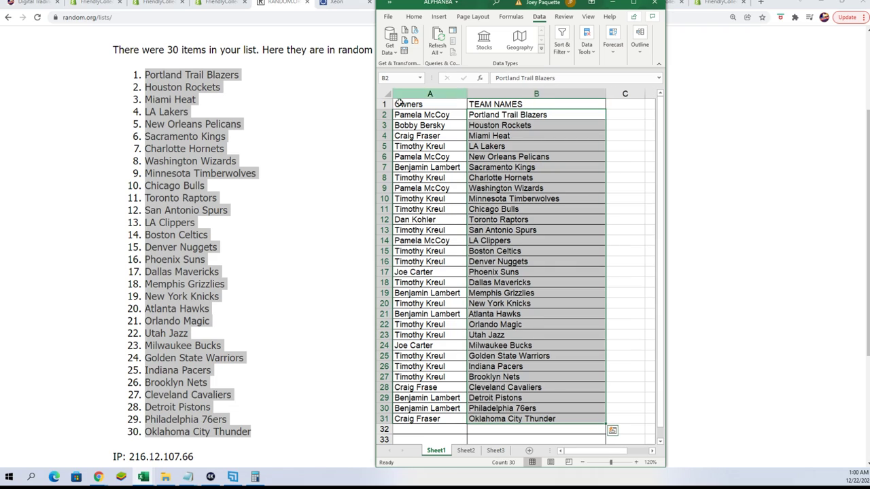
Review the owner and team pairings row by row in the sheet against the randomized team list
{"action": "left_click", "coordinate": [462, 176]}
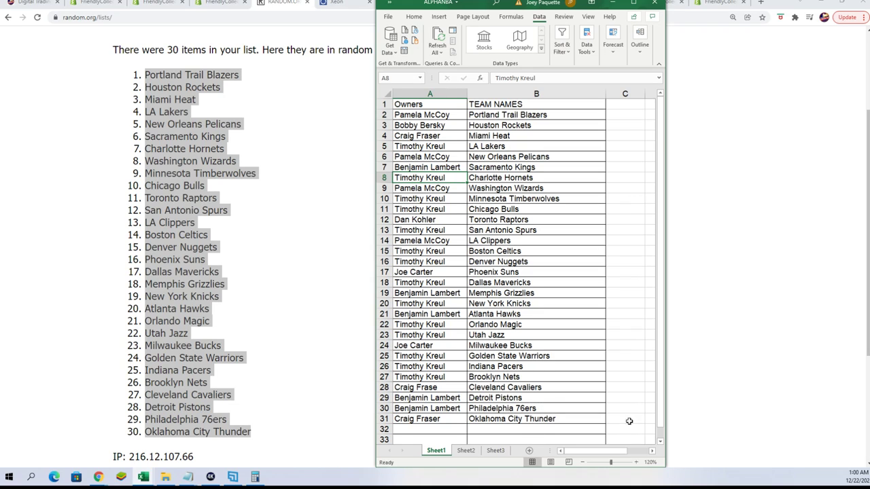
{"action": "left_click", "coordinate": [457, 199]}
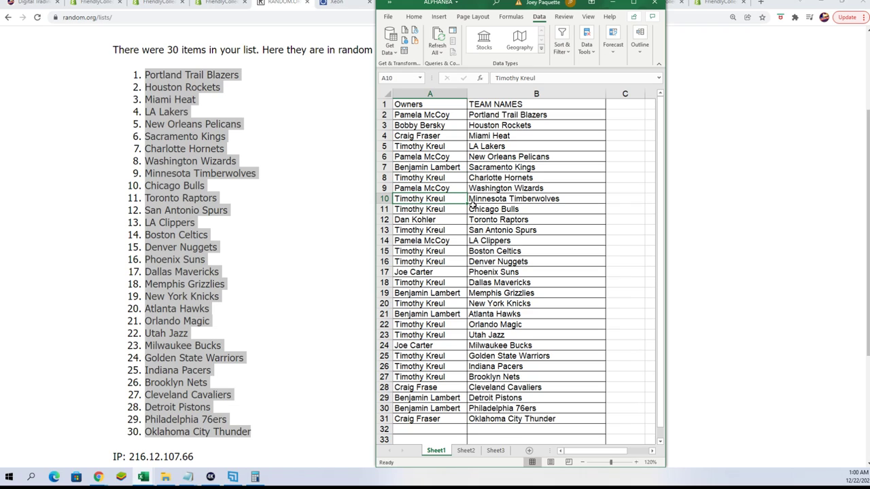
{"action": "left_click", "coordinate": [474, 209]}
{"action": "left_click", "coordinate": [458, 212]}
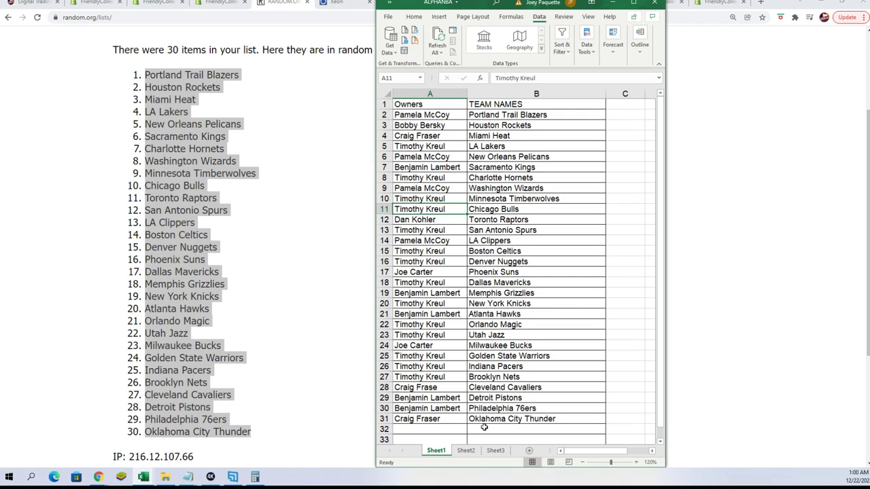
{"action": "left_click", "coordinate": [455, 356]}
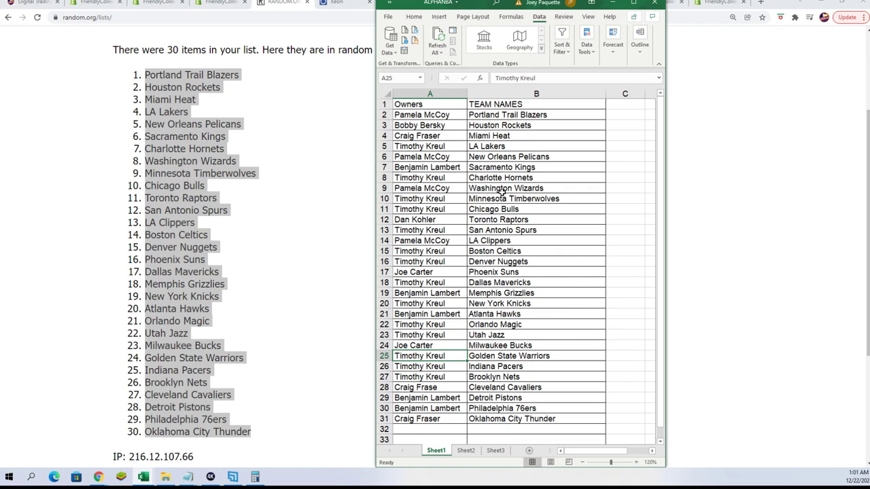
{"action": "left_click", "coordinate": [445, 166]}
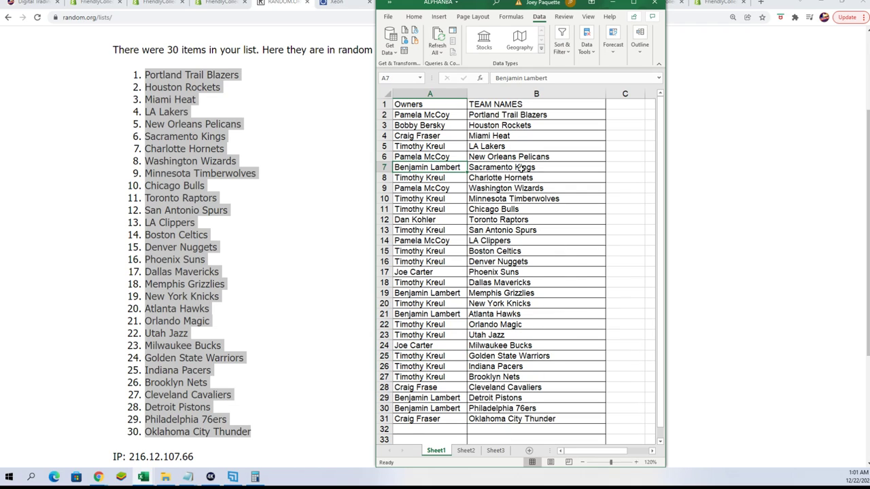
{"action": "left_click", "coordinate": [457, 146]}
{"action": "left_click", "coordinate": [480, 146]}
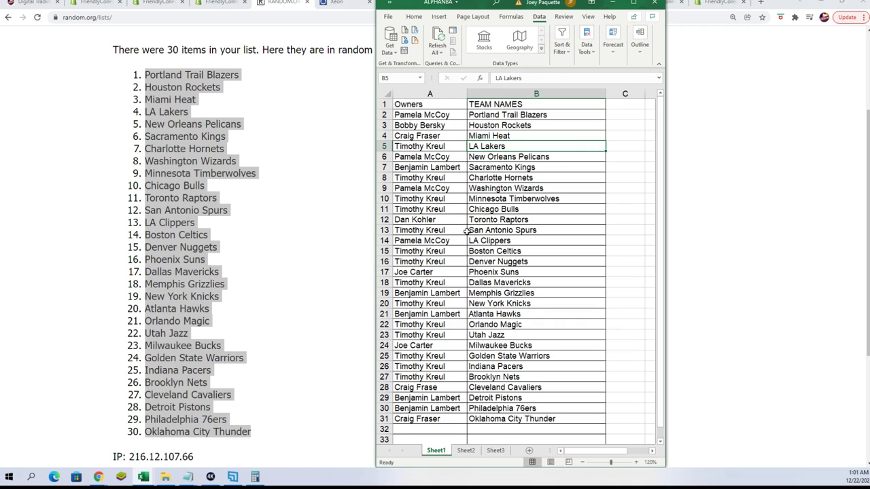
{"action": "left_click", "coordinate": [459, 303]}
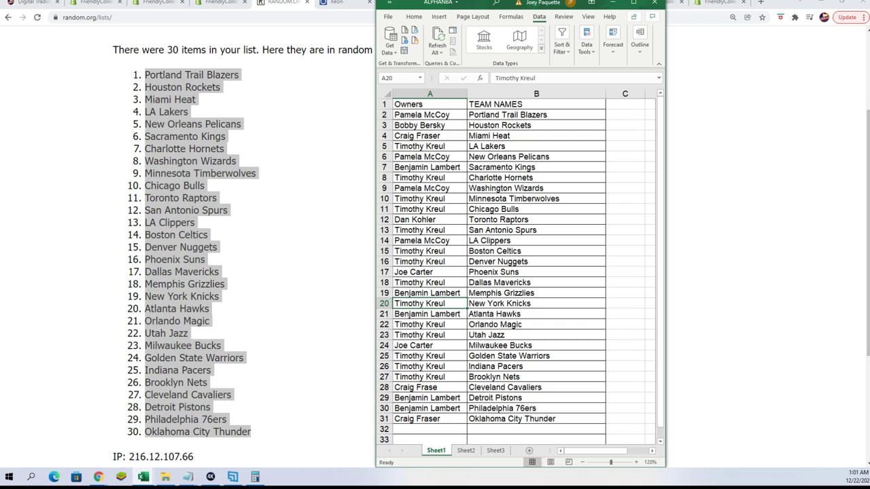
{"action": "scroll", "coordinate": [292, 212], "scroll_direction": "up", "scroll_amount": 1}
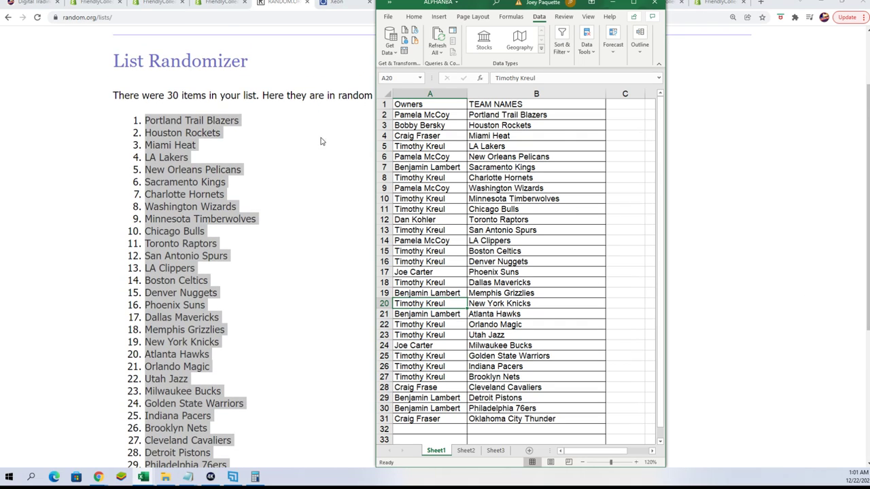
{"action": "left_click", "coordinate": [410, 104]}
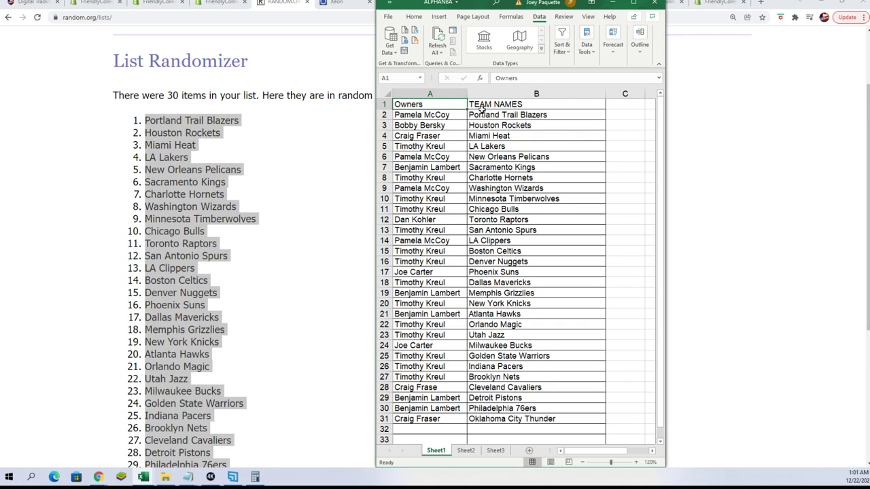
{"action": "left_click", "coordinate": [488, 104]}
{"action": "scroll", "coordinate": [319, 212], "scroll_direction": "down", "scroll_amount": 1}
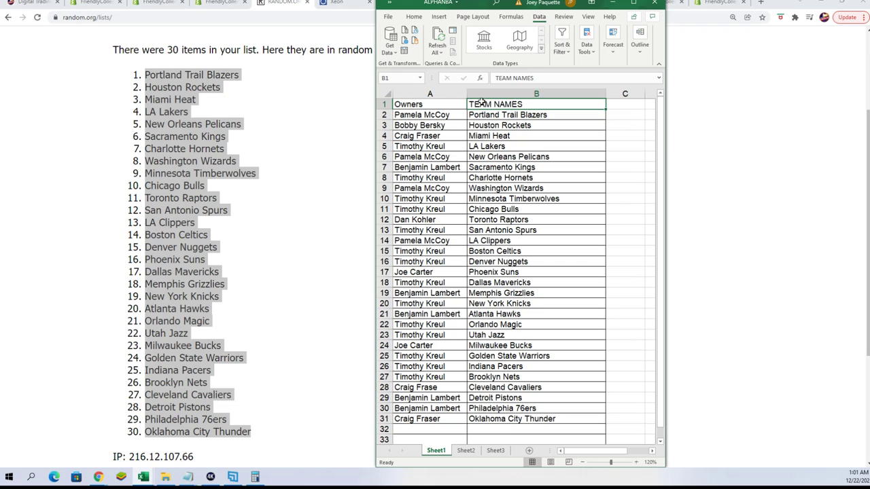
{"action": "scroll", "coordinate": [273, 114], "scroll_direction": "up", "scroll_amount": 2}
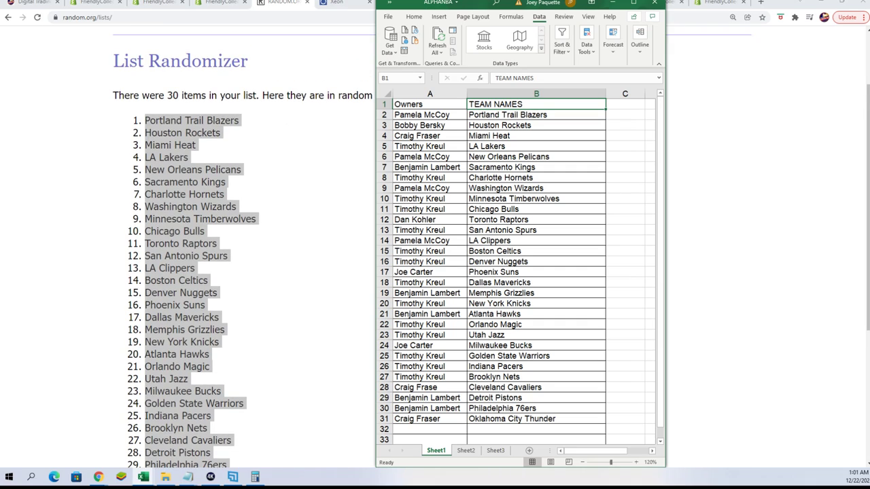
{"action": "scroll", "coordinate": [270, 267], "scroll_direction": "down", "scroll_amount": 2}
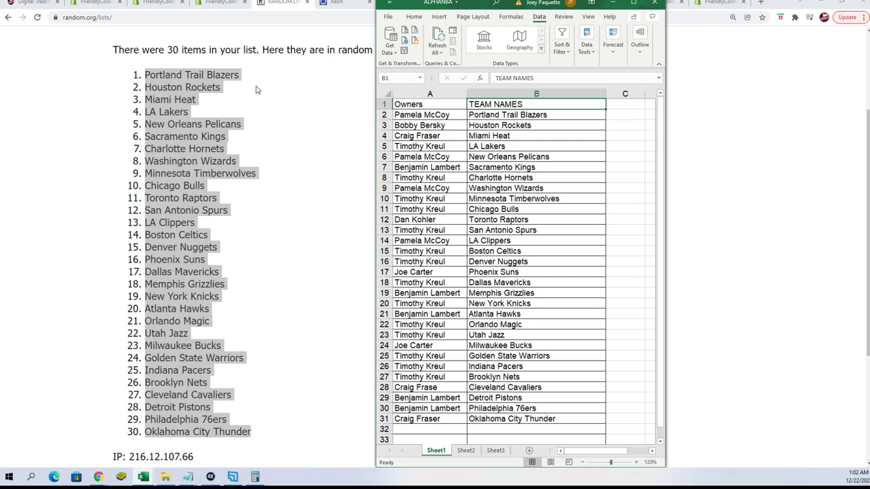
{"action": "left_click", "coordinate": [439, 106]}
{"action": "left_click", "coordinate": [474, 104]}
{"action": "left_click", "coordinate": [453, 104]}
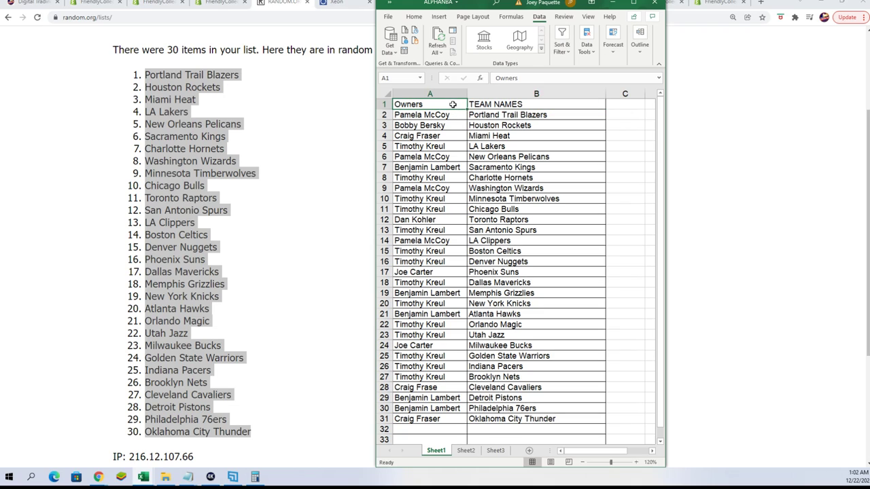
{"action": "left_click", "coordinate": [469, 105]}
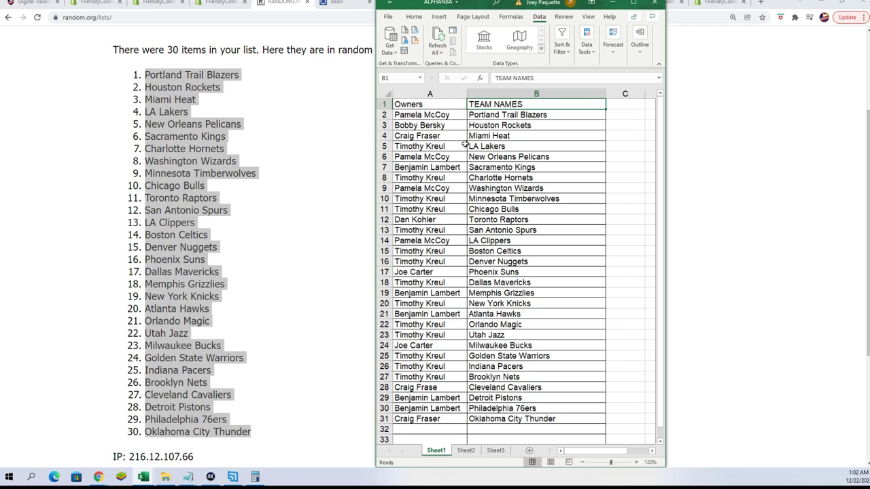
{"action": "left_click", "coordinate": [445, 169]}
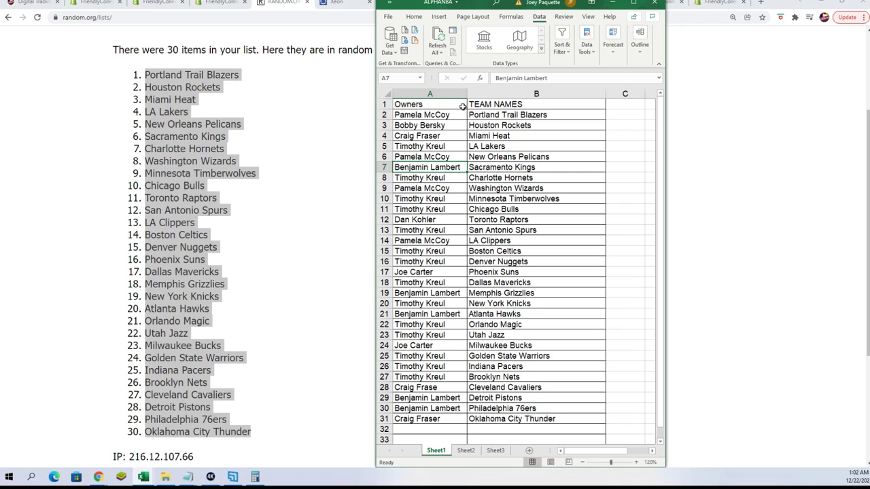
{"action": "scroll", "coordinate": [260, 100], "scroll_direction": "up", "scroll_amount": 1}
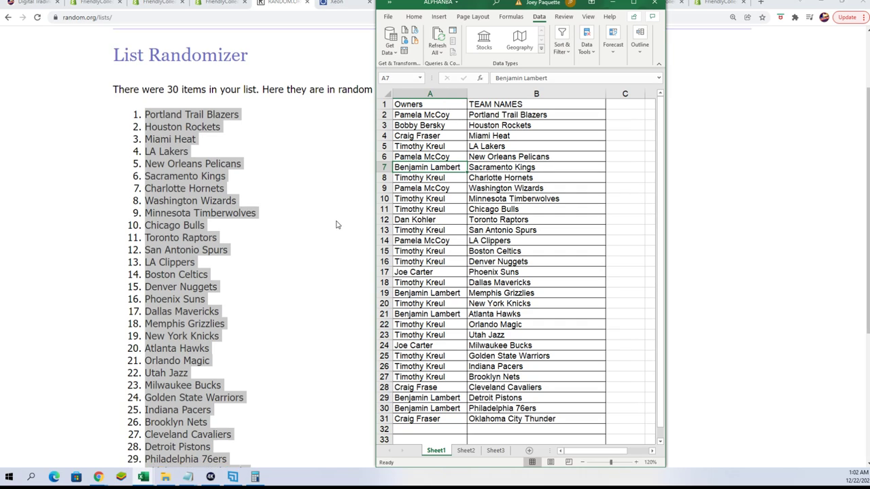
{"action": "scroll", "coordinate": [307, 287], "scroll_direction": "down", "scroll_amount": 1}
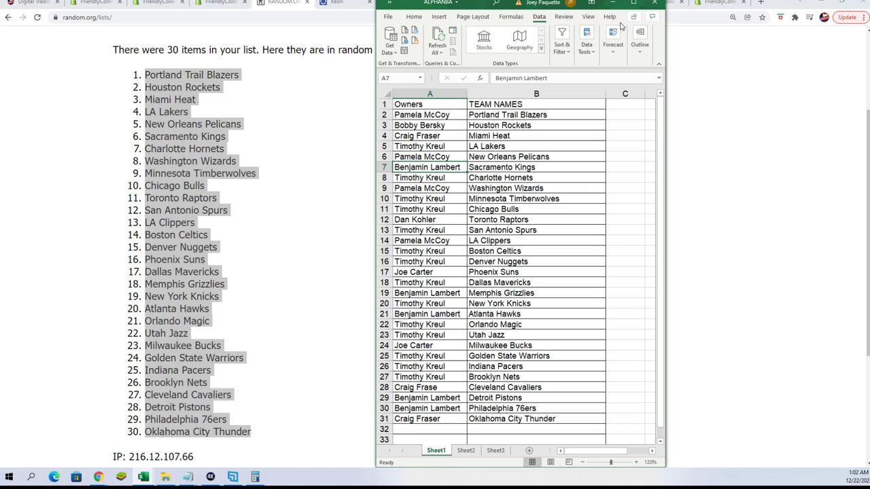
Maximize the workbook window and sort the owner and team rows in A1:B32 by TEAM NAMES, cell values A to Z, with headers
{"action": "left_click", "coordinate": [633, 2]}
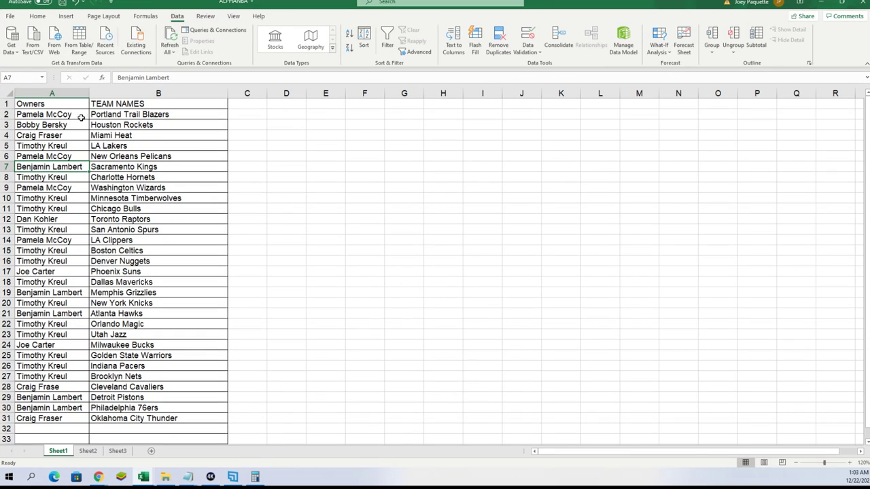
{"action": "left_click_drag", "start_coordinate": [76, 103], "coordinate": [175, 429]}
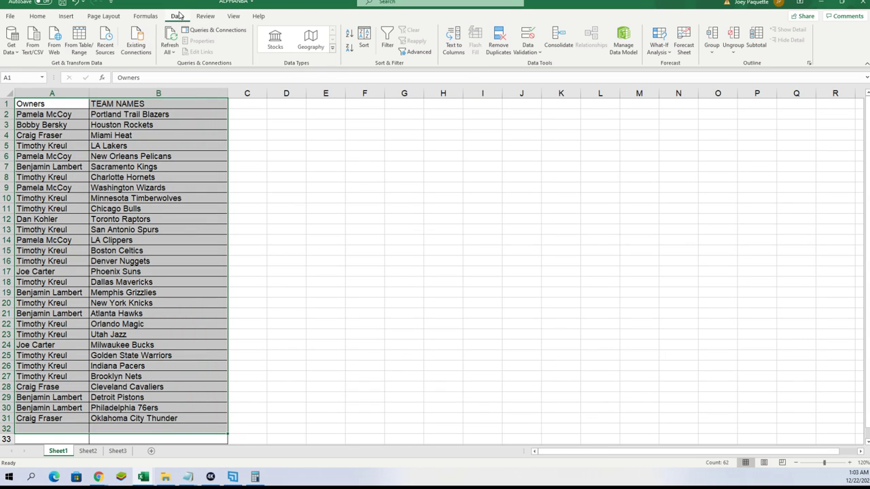
{"action": "left_click", "coordinate": [363, 48]}
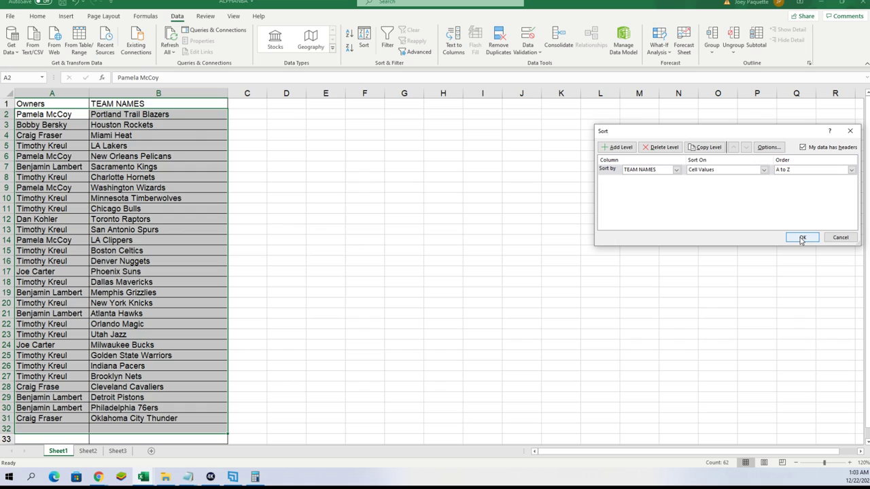
{"action": "left_click", "coordinate": [801, 238]}
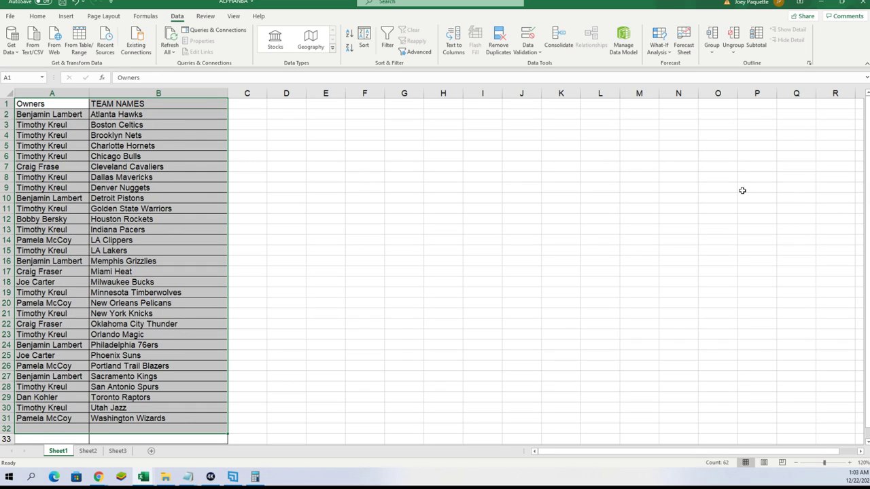